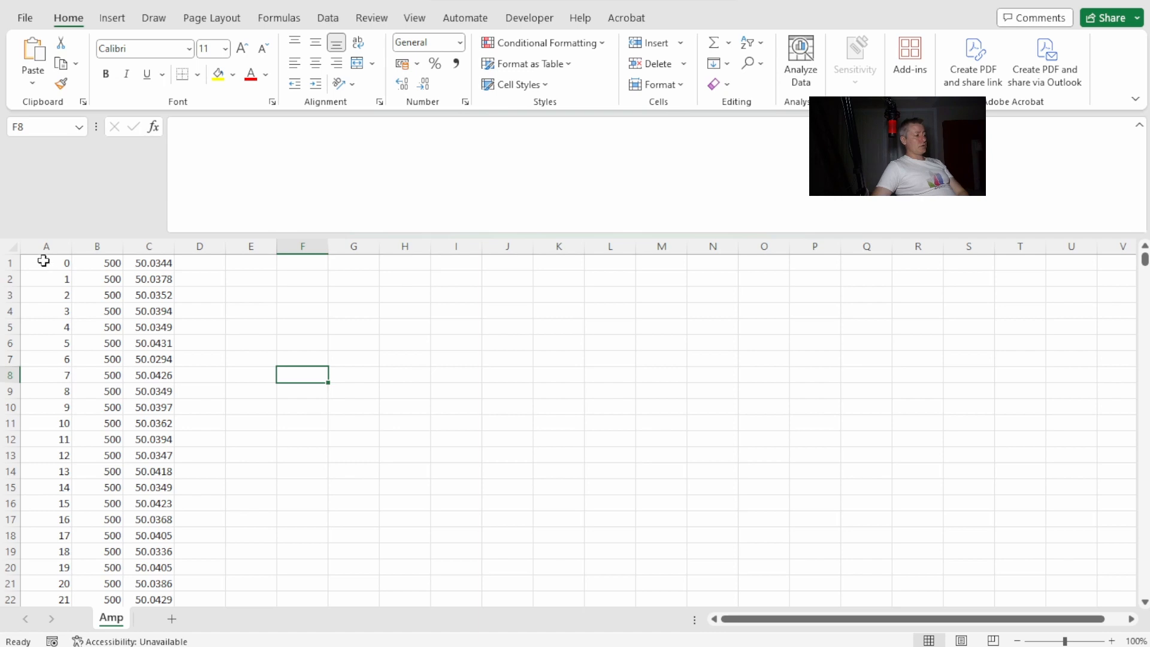
Delete column B, which holds the constant 500 values, from the Amp sheet.
click(44, 261)
click(105, 257)
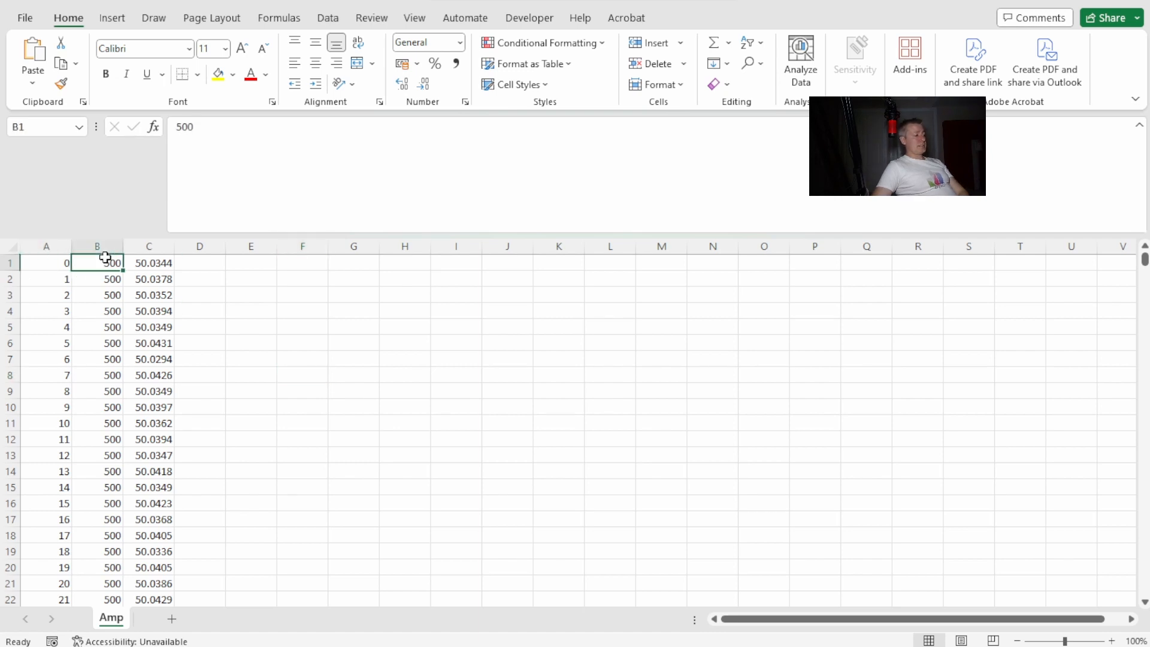
click(154, 260)
click(111, 247)
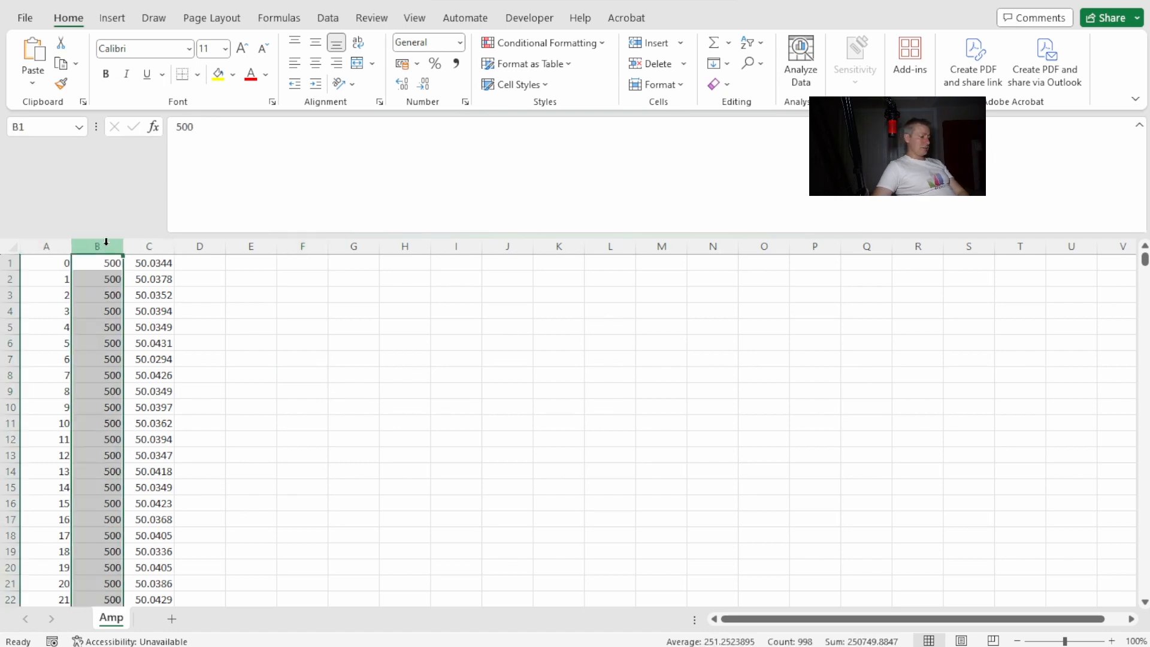
right_click(111, 247)
click(193, 428)
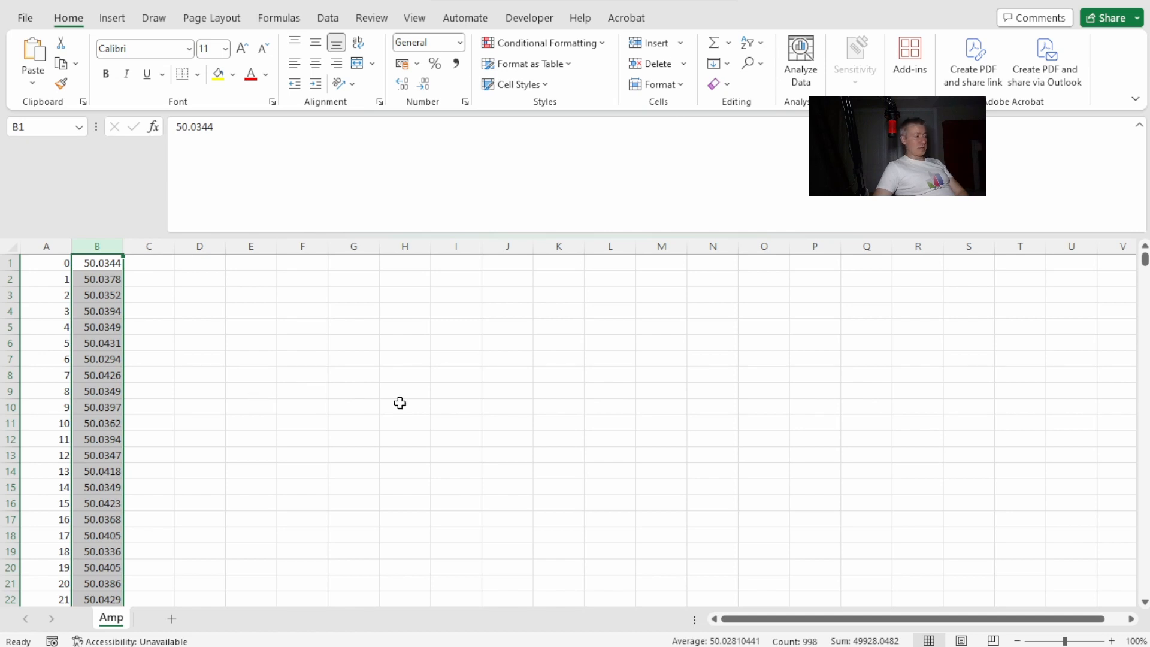
Clear the contents of rows 500 to 1008 below the first data block, then return to the start of the sheet.
scroll(400, 403, down, 20)
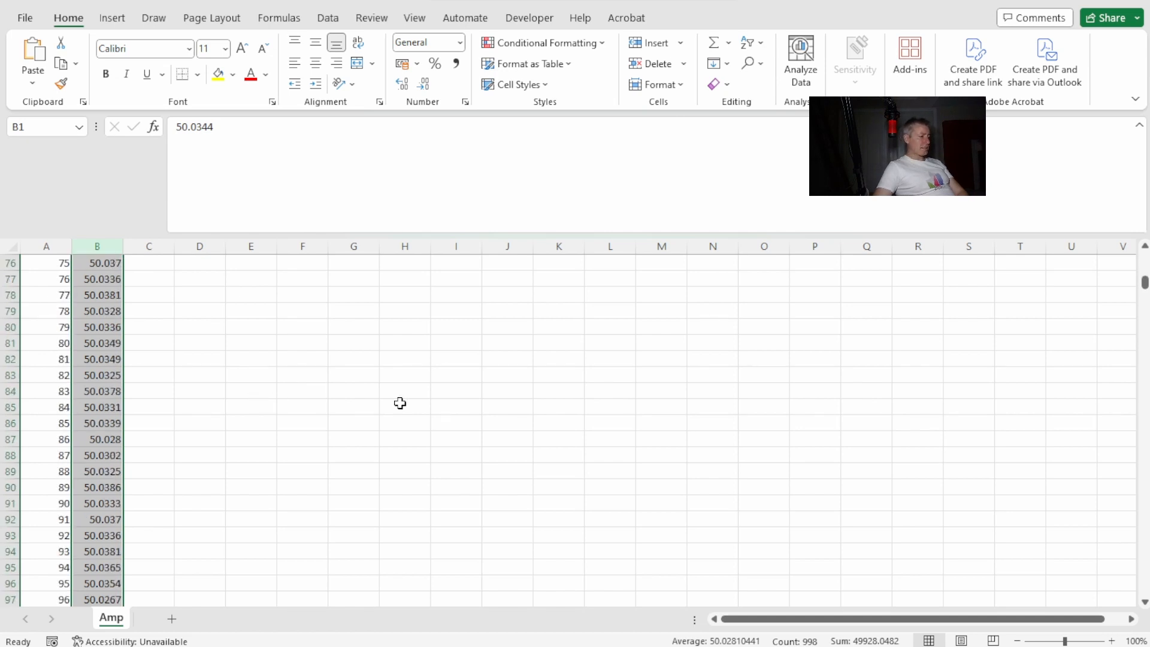
scroll(400, 403, down, 20)
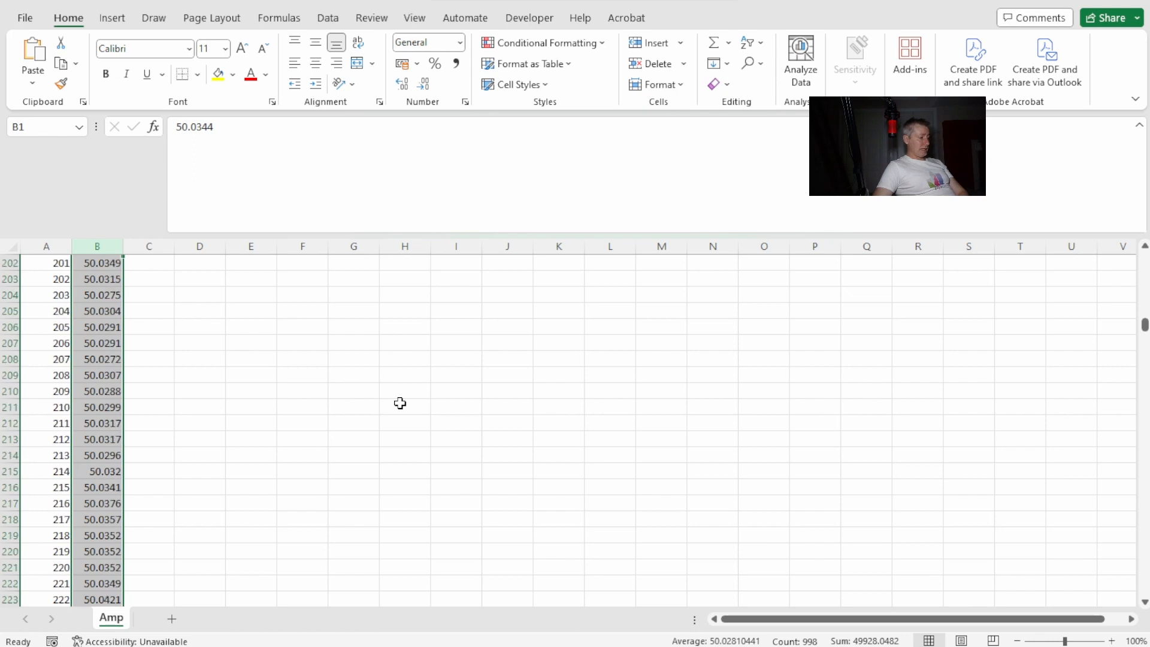
scroll(400, 409, down, 20)
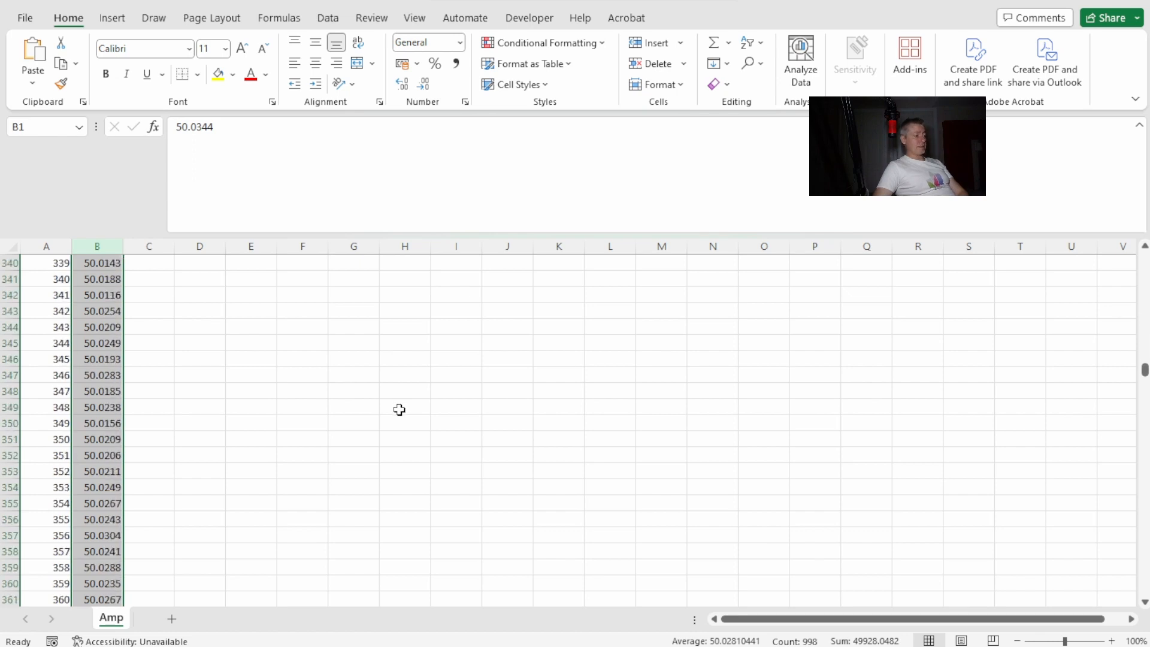
scroll(400, 410, down, 20)
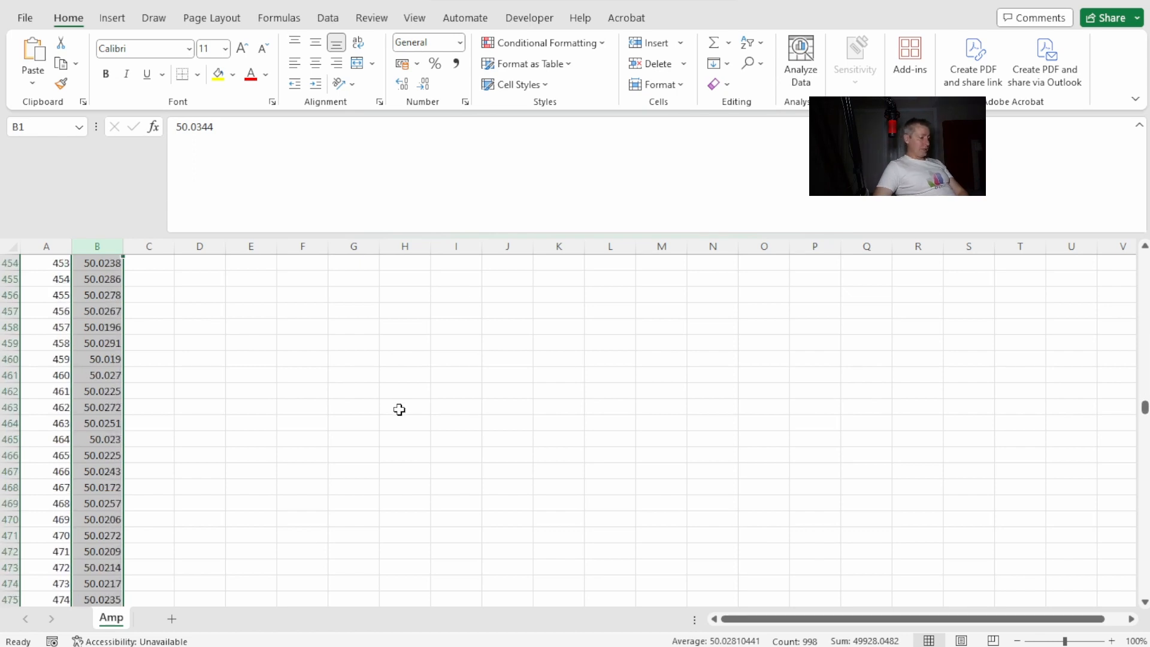
scroll(399, 409, down, 5)
scroll(399, 410, up, 6)
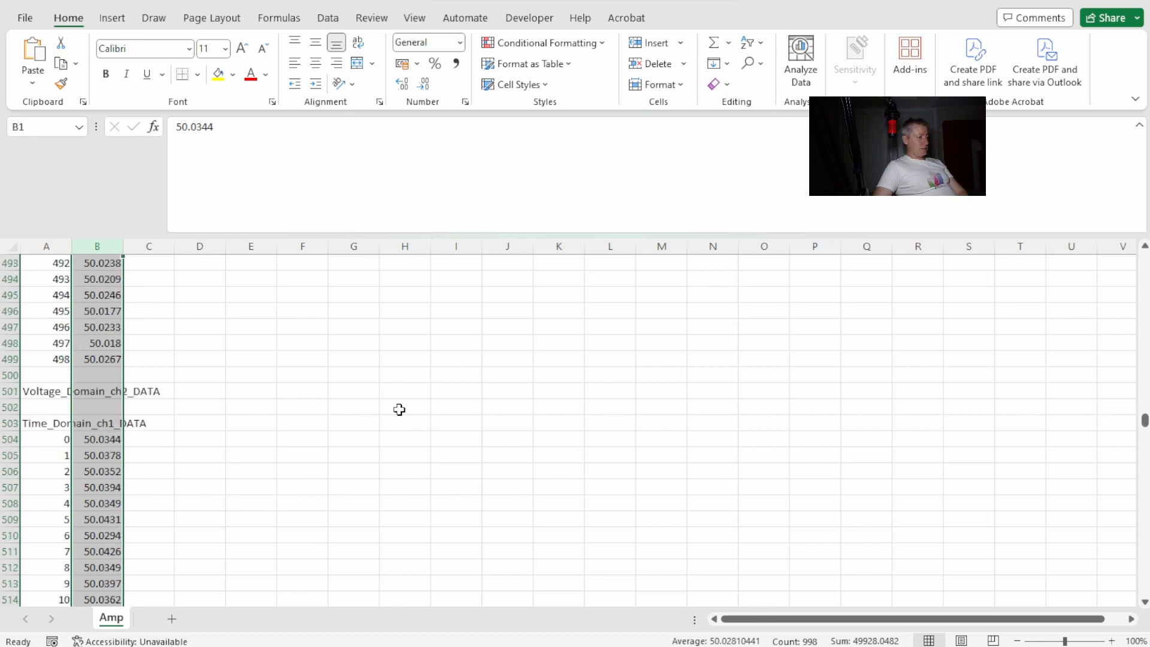
click(369, 427)
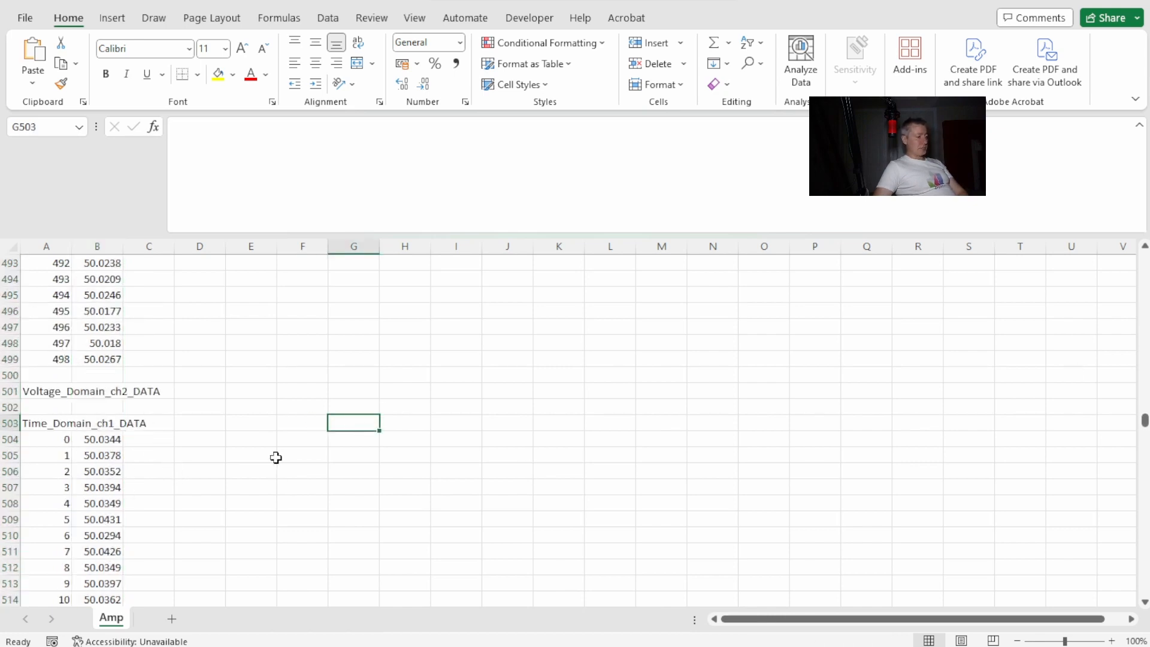
mouse_move(1145, 421)
mouse_down()
mouse_move(1140, 262)
mouse_move(1144, 436)
mouse_move(1145, 418)
mouse_up()
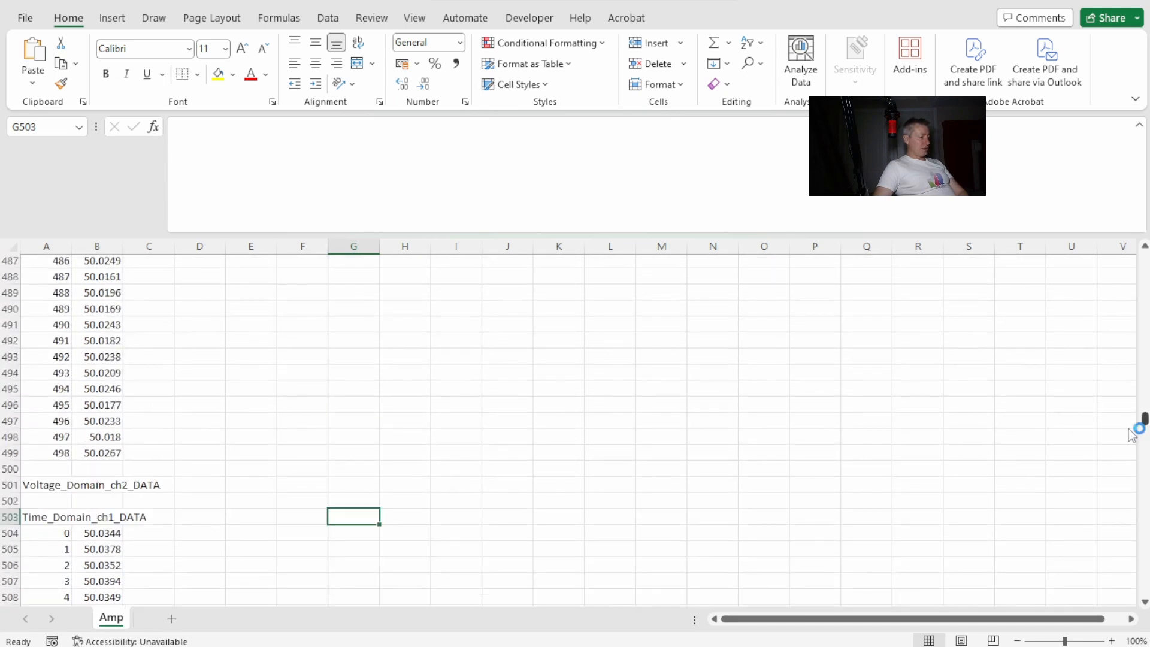
click(8, 515)
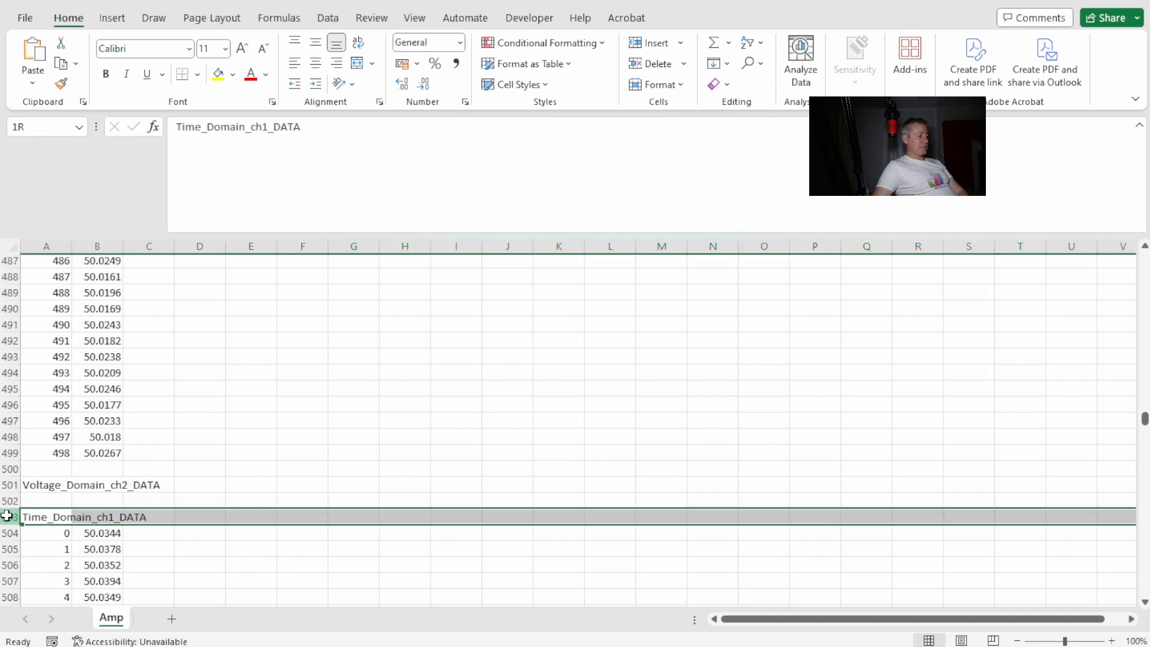
click(12, 469)
drag(30, 535, 70, 385)
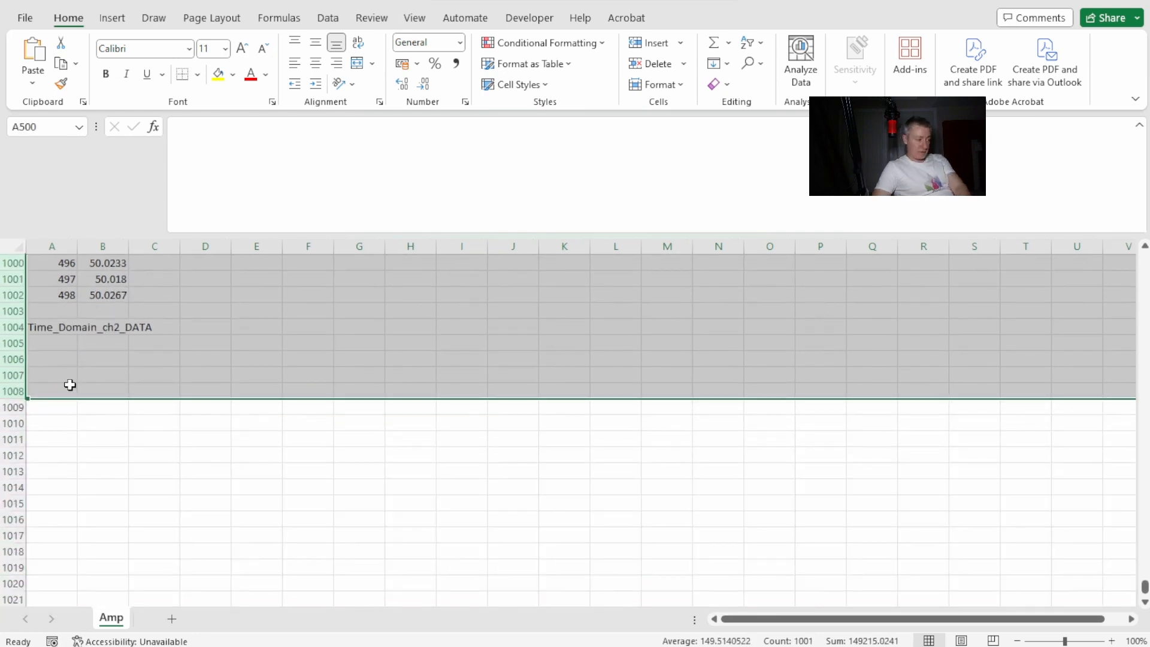
key(Delete)
click(179, 465)
scroll(199, 490, up, 6)
drag(1144, 413, 1131, 259)
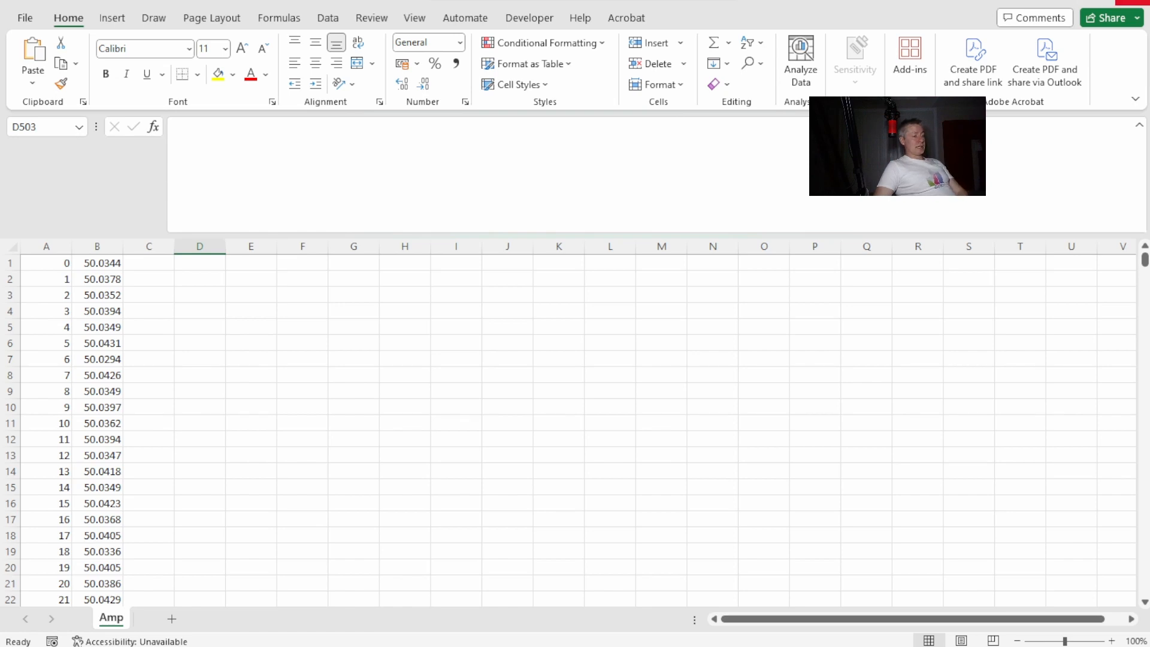
Close the workbook, bring the djuli browser window beside the Amp.txt desktop file, and create a new report in the EIS Trial project.
click(1136, 2)
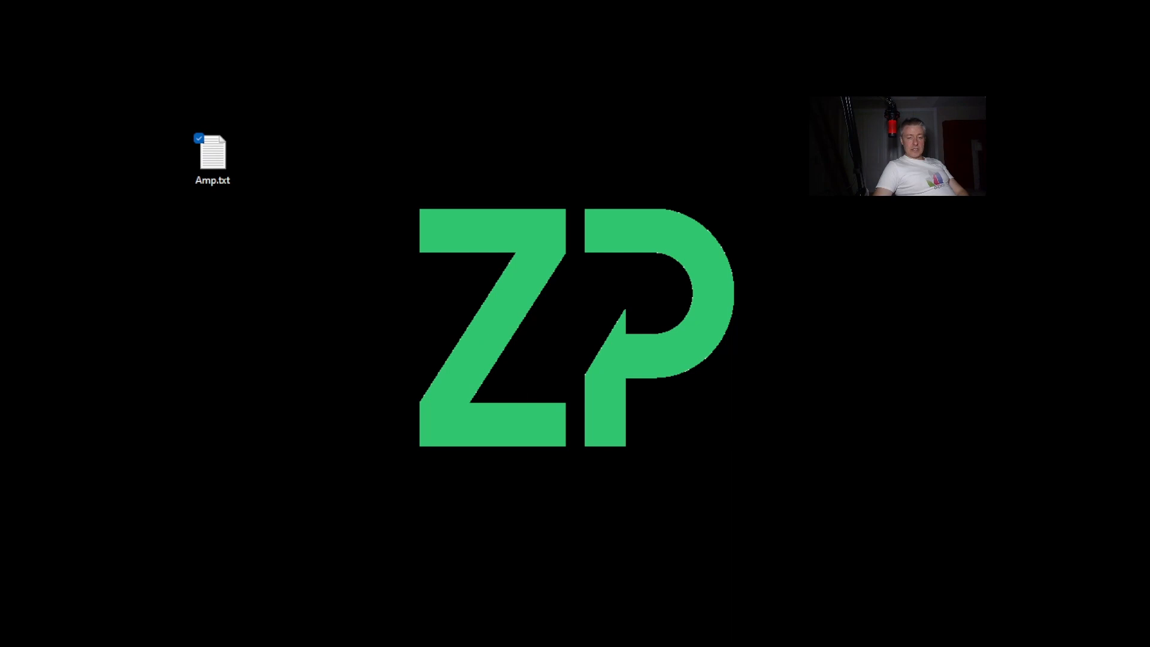
drag(1149, 23, 677, 2)
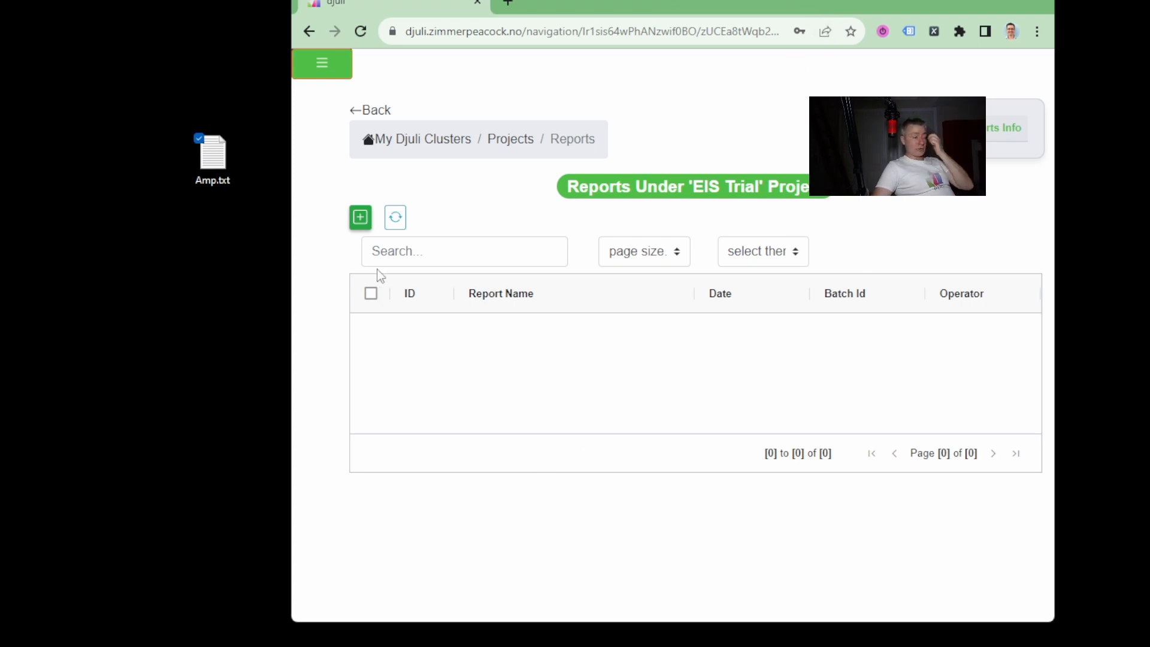
click(367, 222)
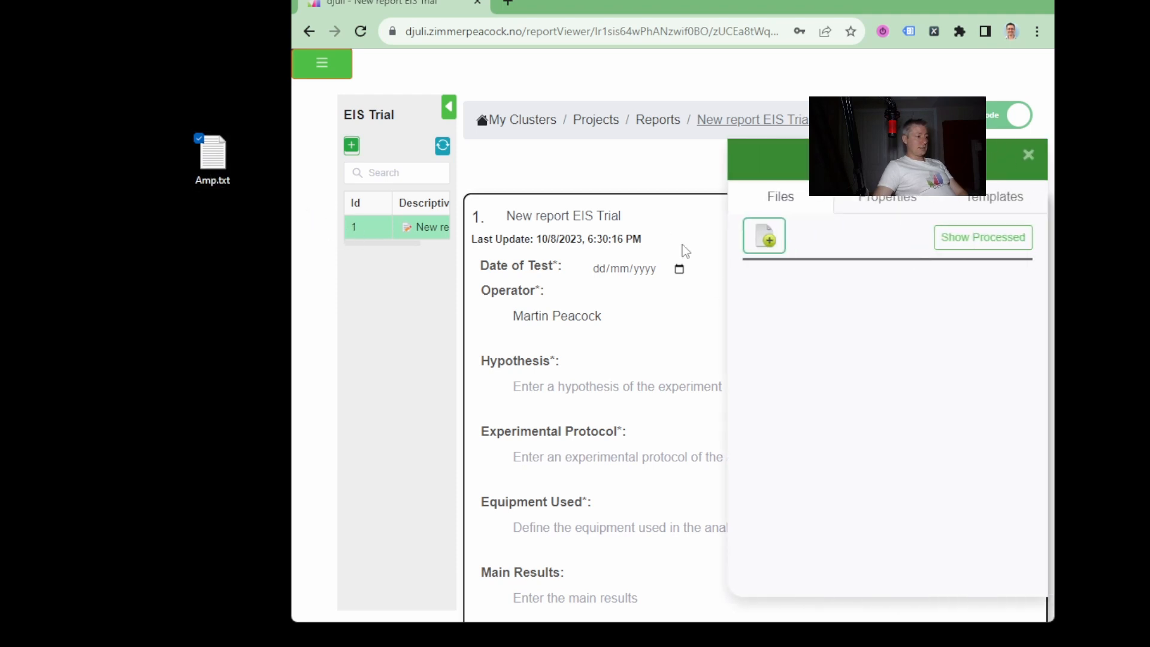
Add the Amp.txt file from the desktop to the new report's files.
click(756, 245)
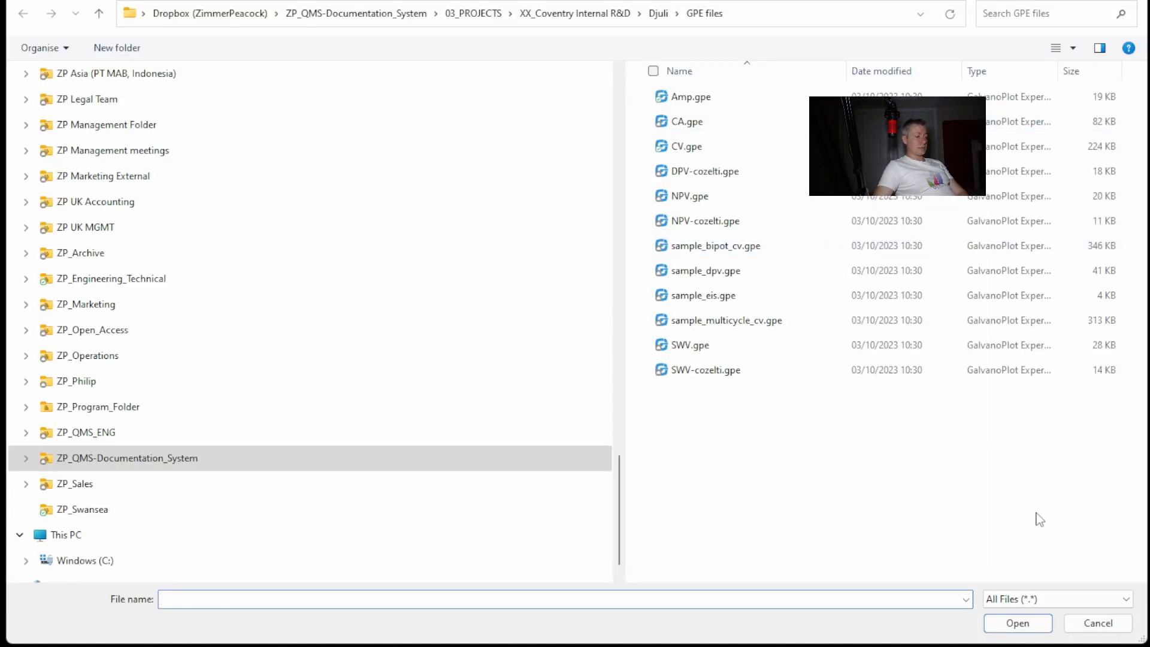
click(1101, 621)
drag(215, 157, 850, 335)
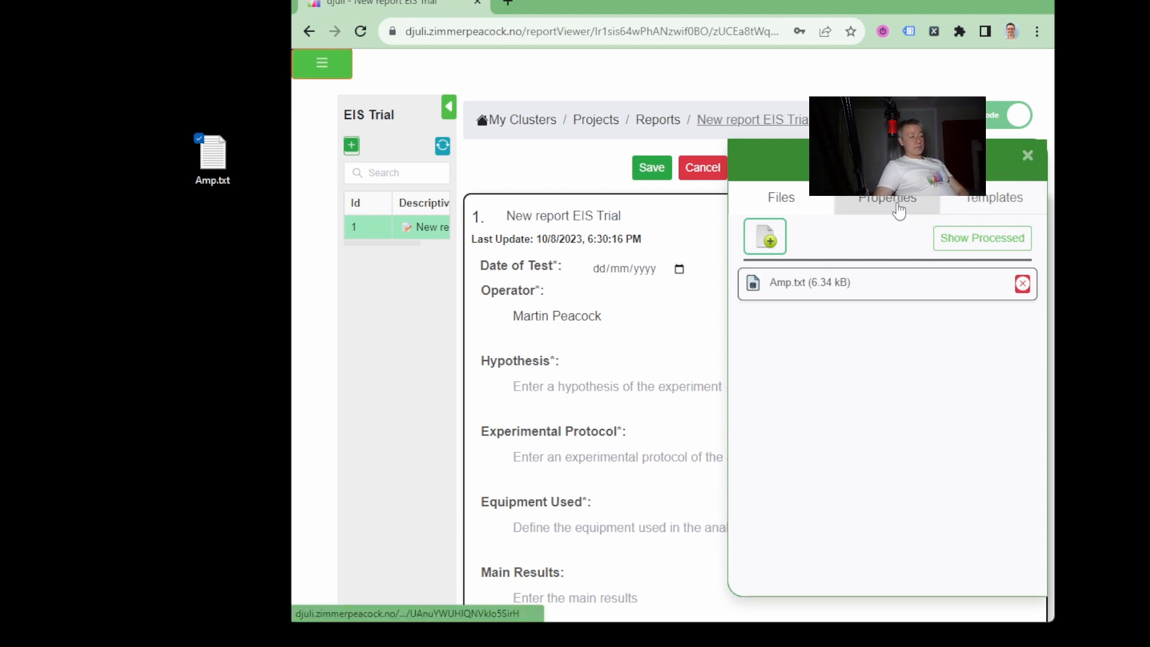
Add a continuous study of type Amperometry (AC) to the report's properties and close the tools to process it.
click(898, 208)
click(761, 291)
click(876, 297)
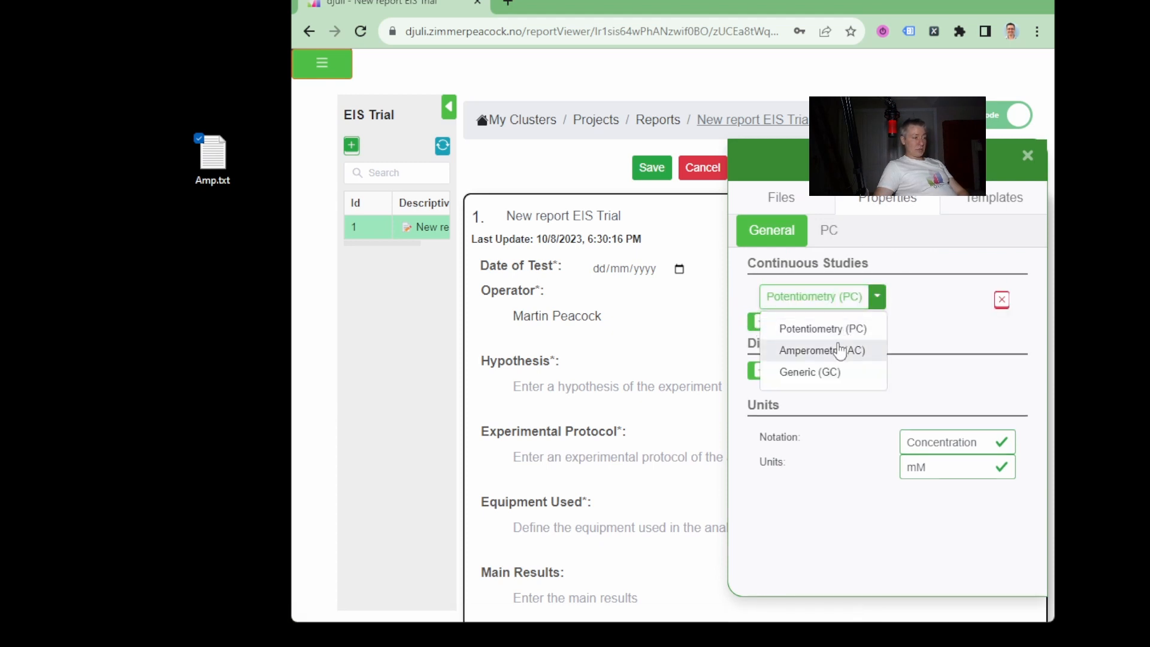
click(840, 350)
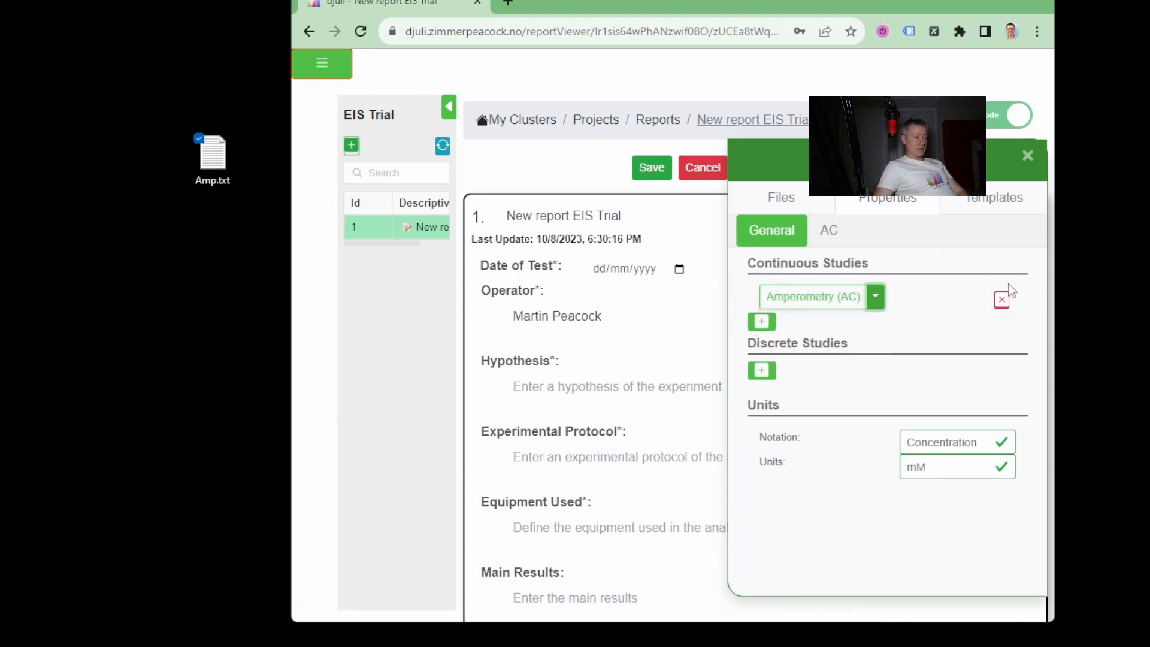
click(1028, 156)
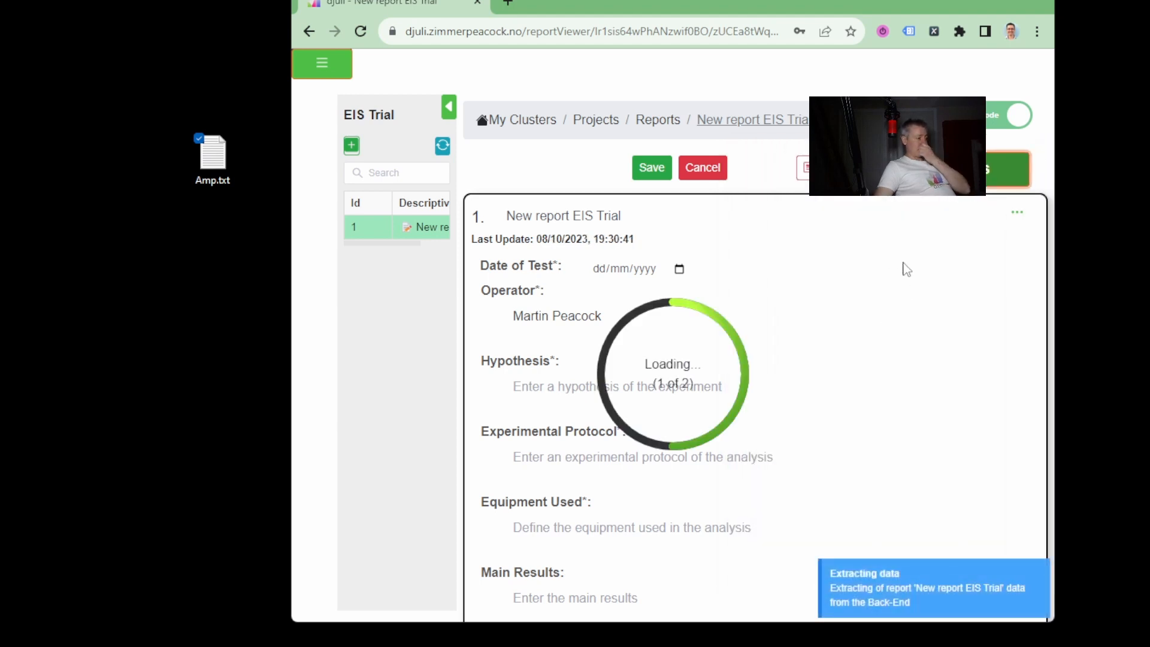
Maximize the browser window and examine the Raw Data plot of the amperometry study.
mouse_move(1002, 4)
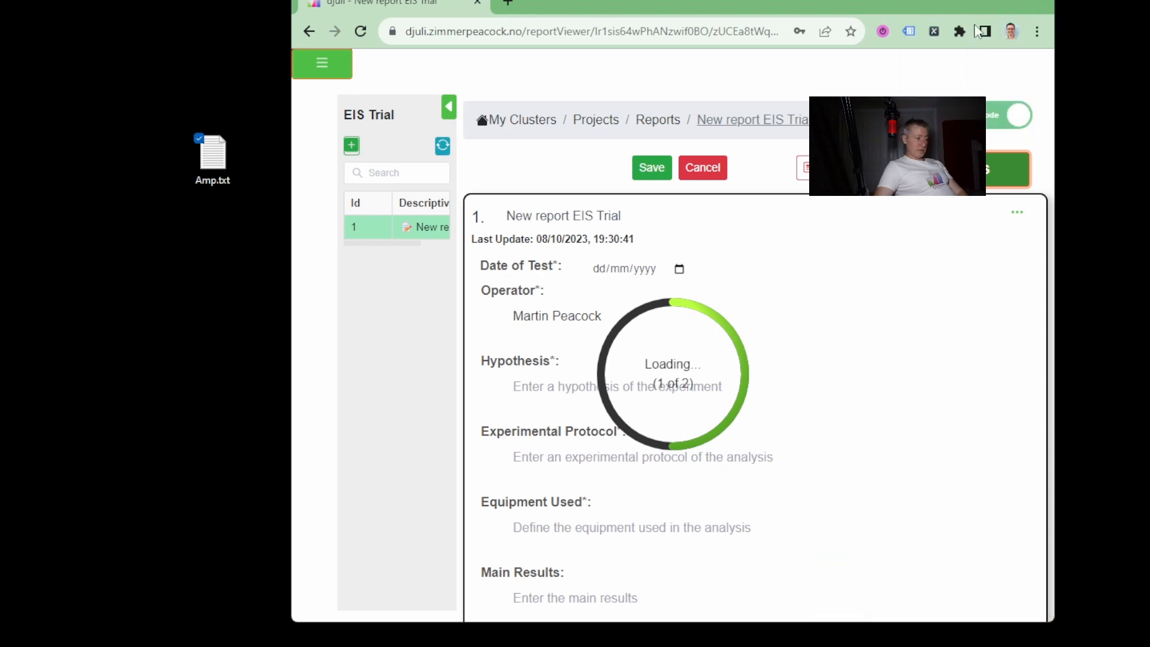
click(1003, 3)
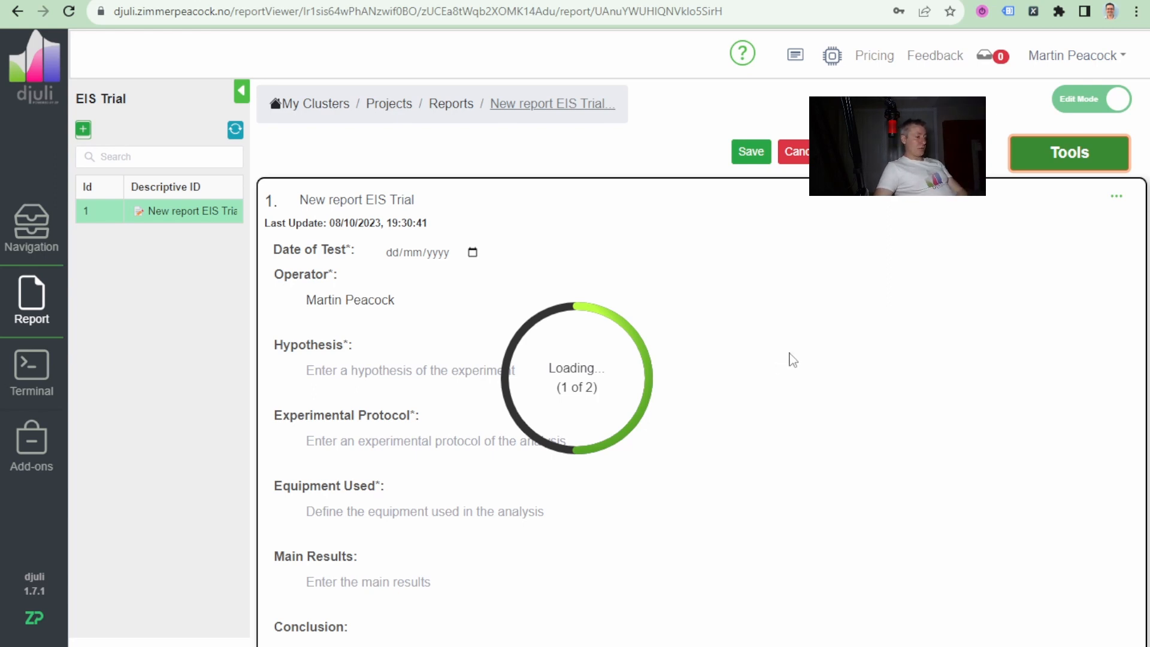
scroll(792, 359, down, 10)
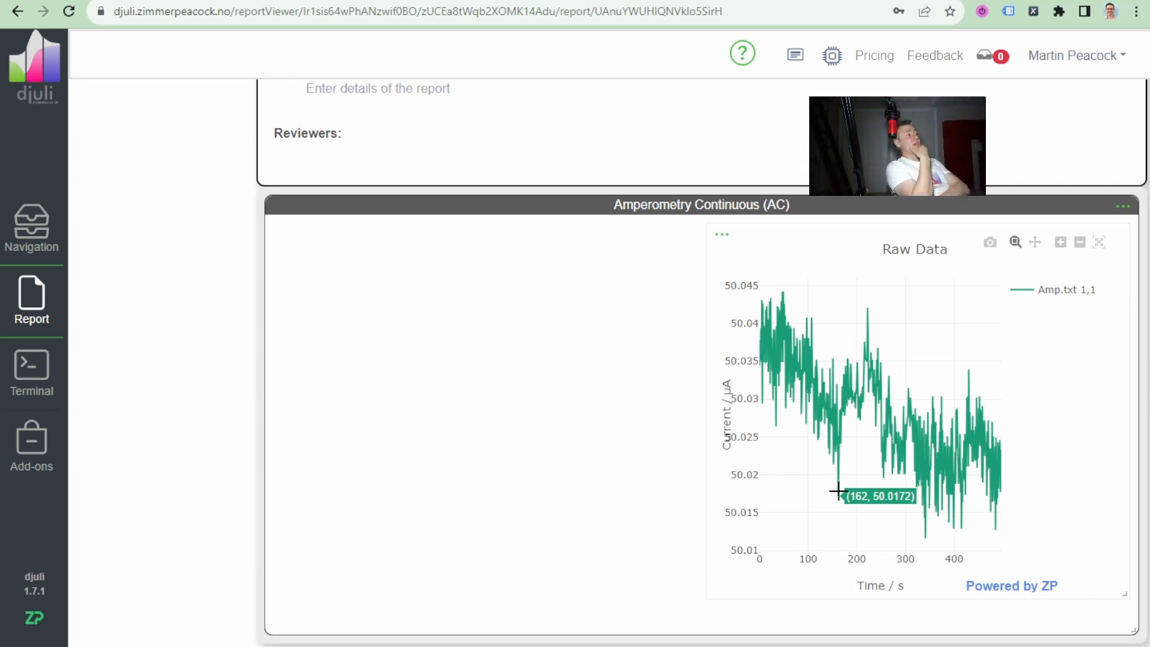
scroll(899, 334, up, 12)
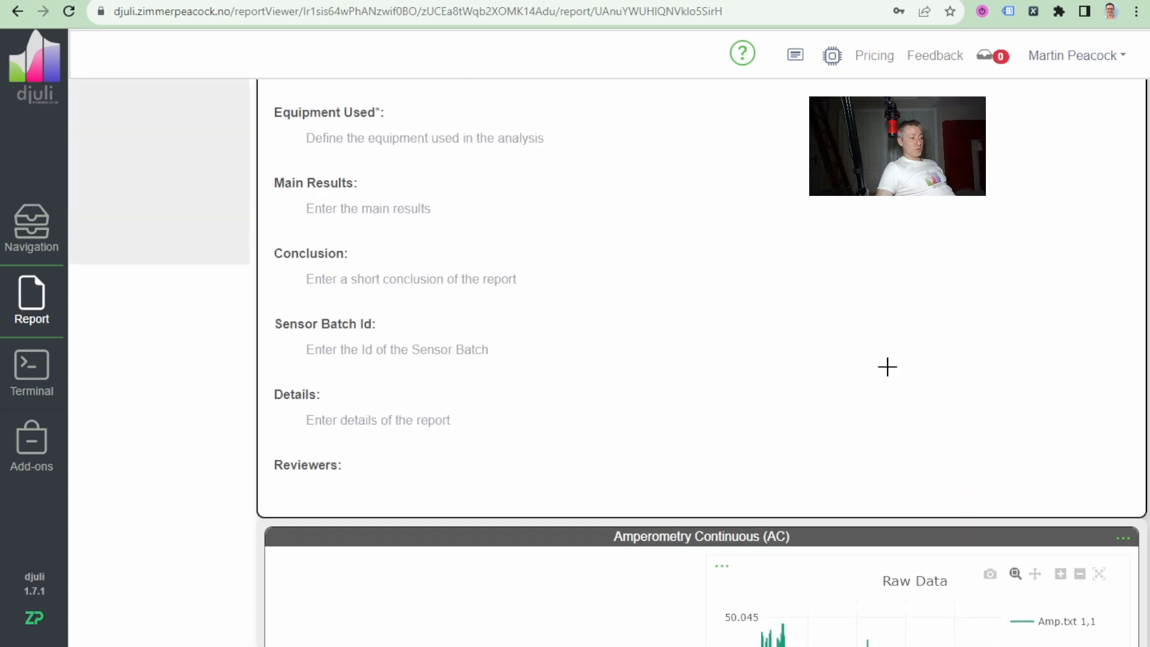
click(1077, 159)
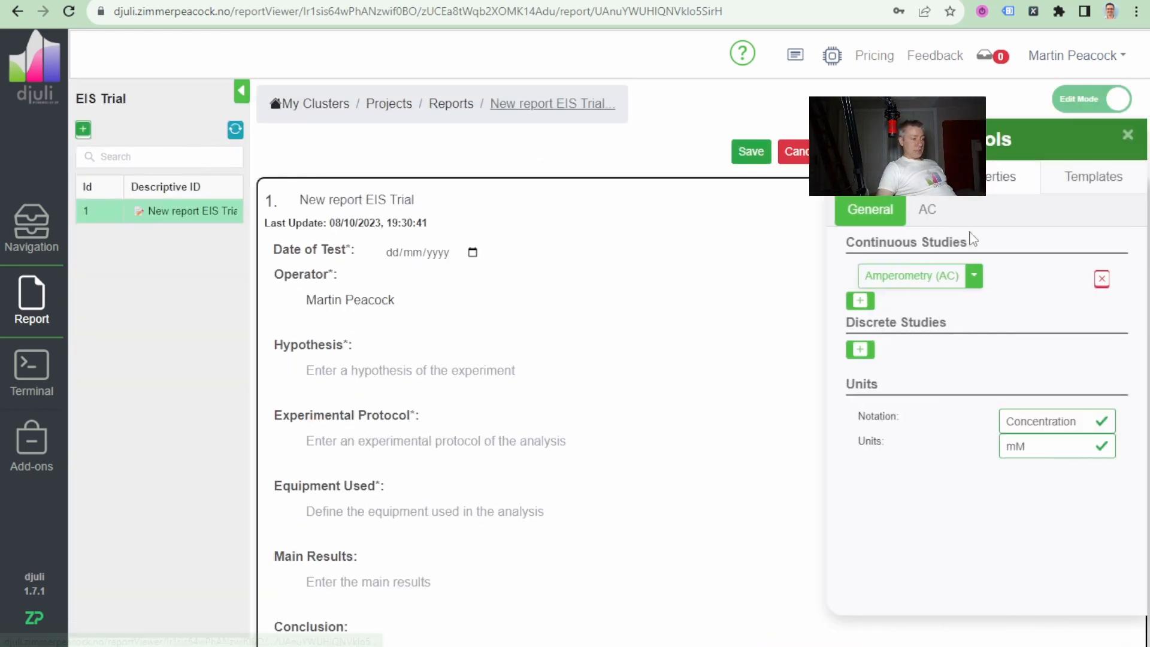
click(1129, 140)
scroll(904, 311, down, 10)
mouse_move(782, 392)
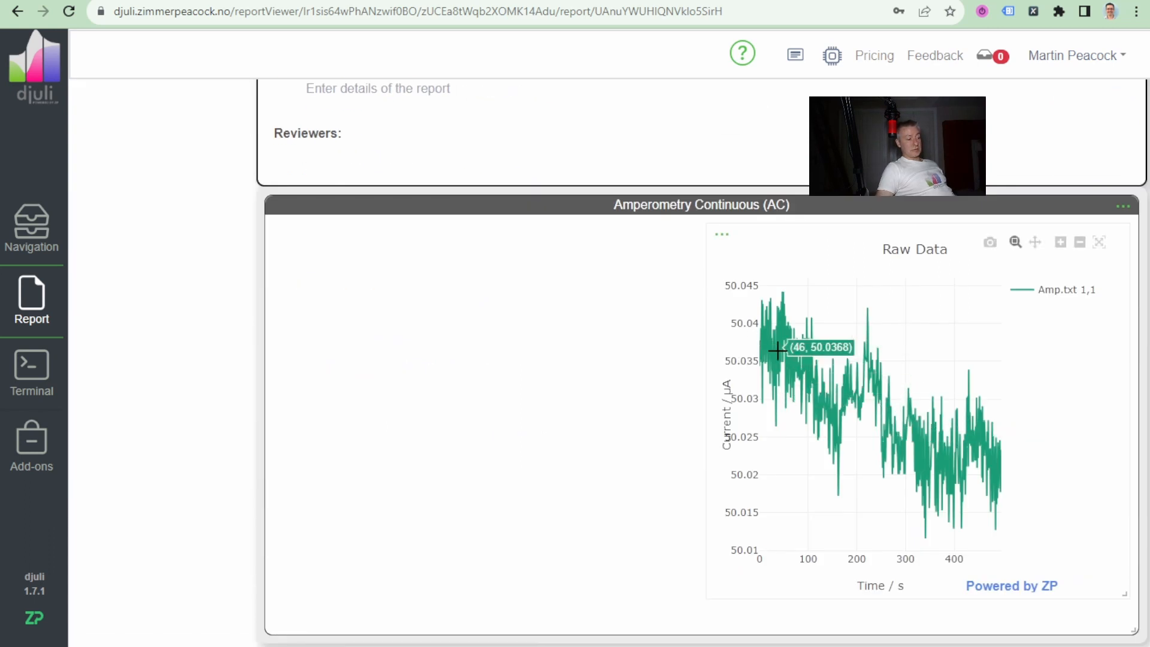
Add a Moving average pre-processing element to the amperometry study and remove the extra Baseline element.
scroll(914, 357, up, 10)
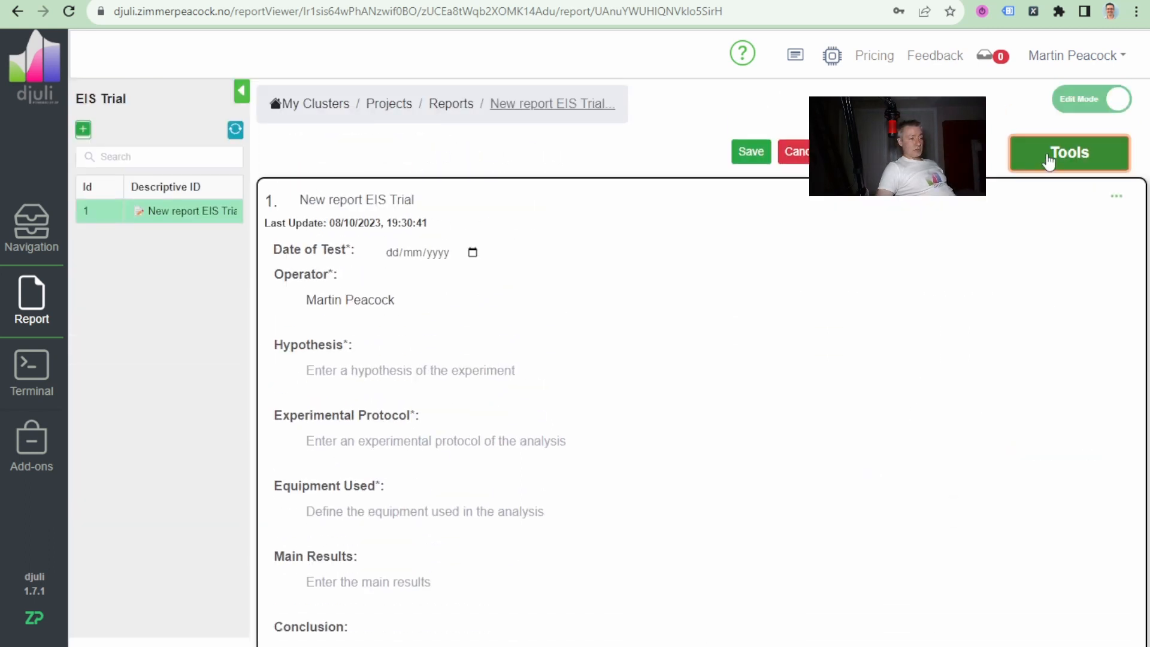
click(1048, 160)
click(927, 211)
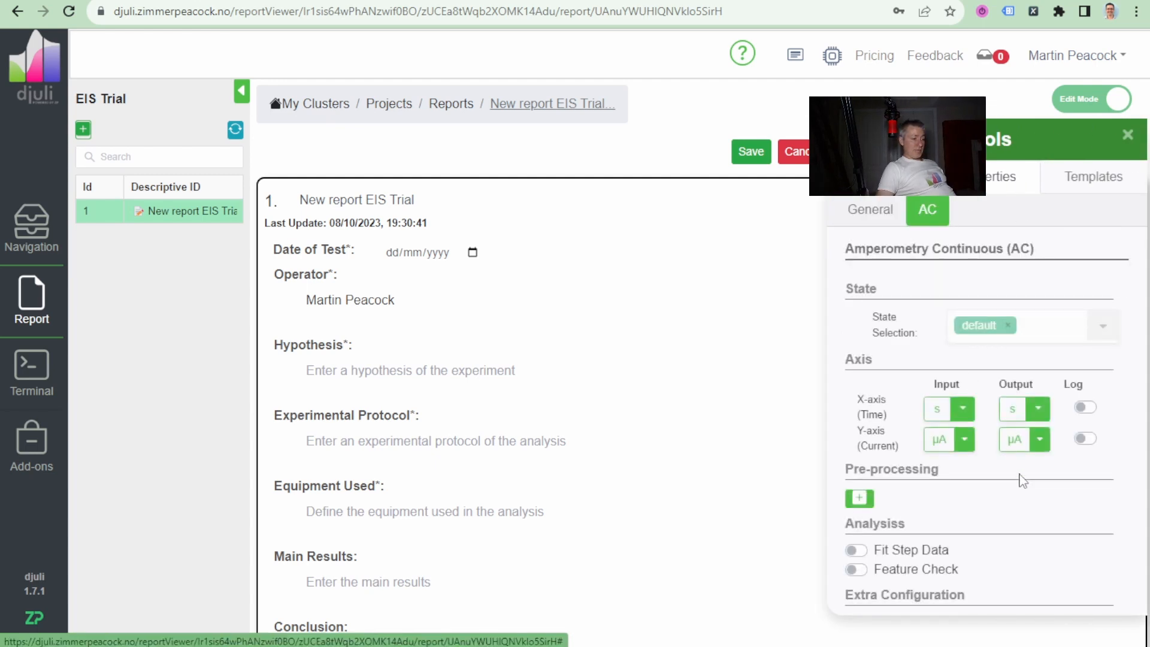
click(859, 498)
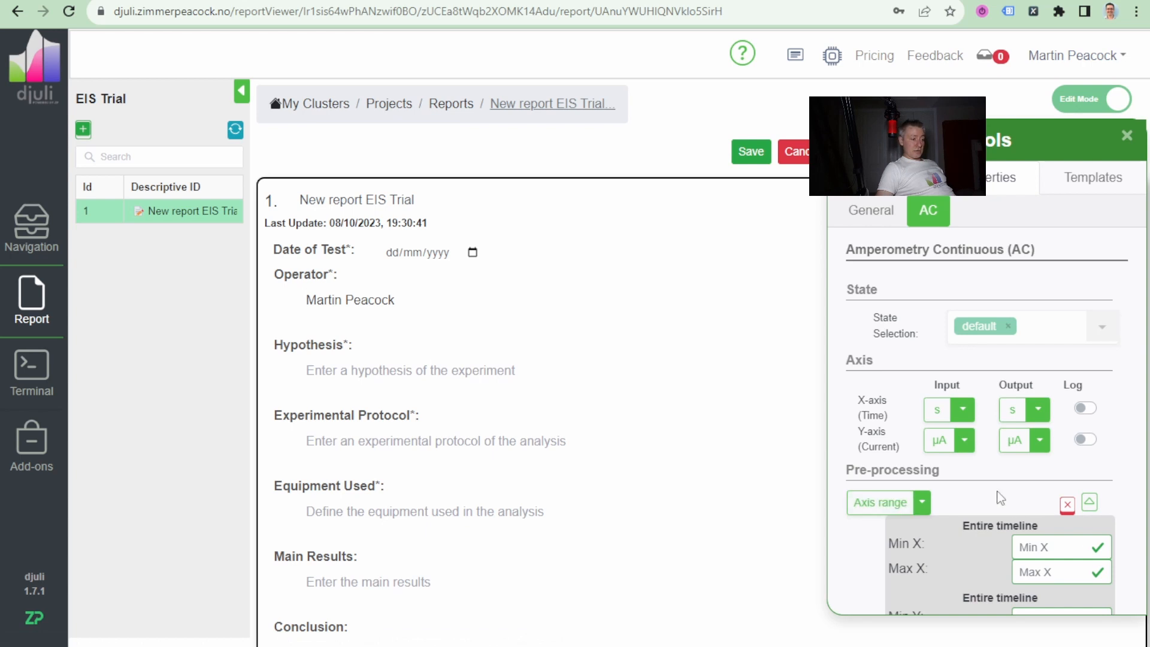
scroll(997, 498, down, 4)
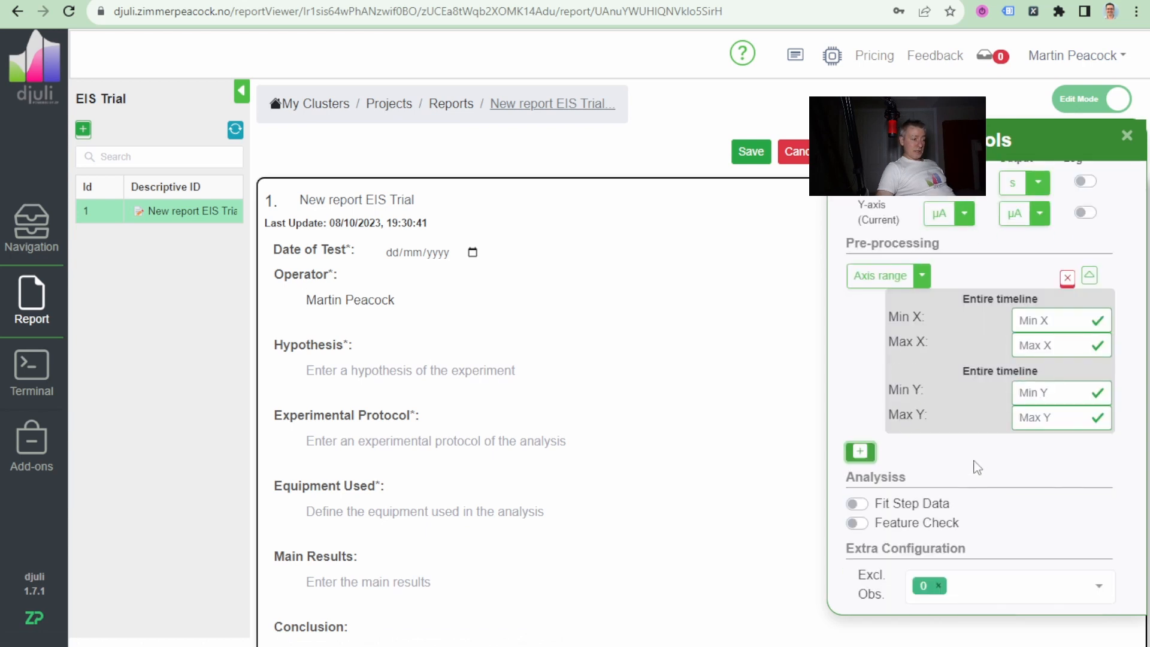
click(859, 453)
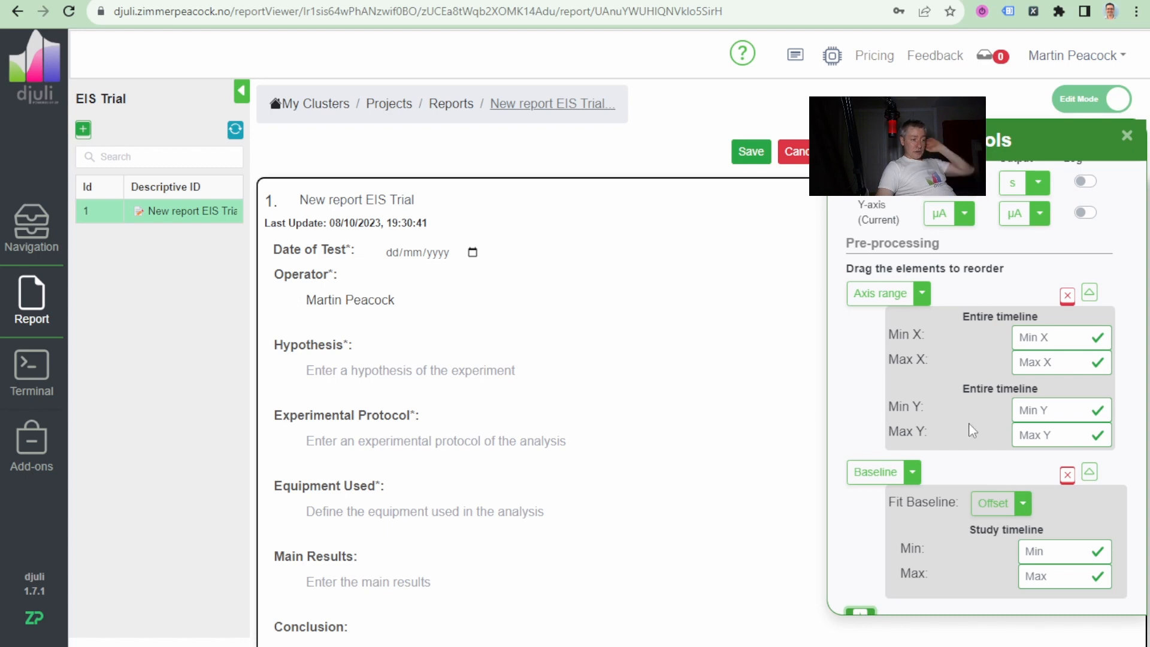
click(922, 295)
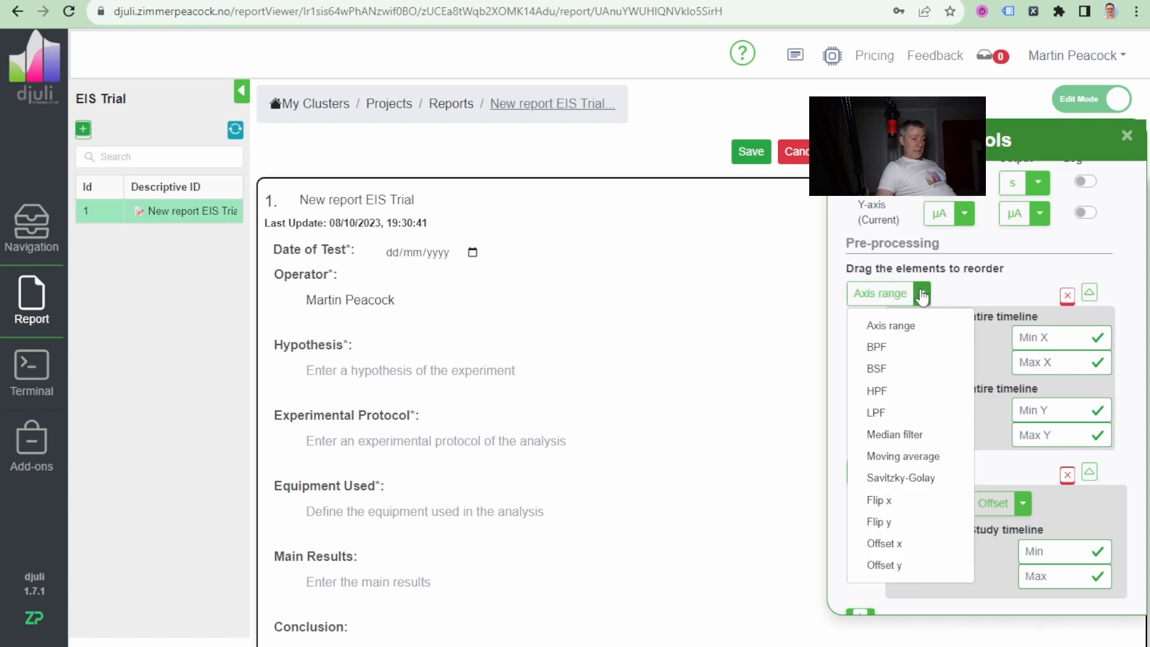
click(857, 457)
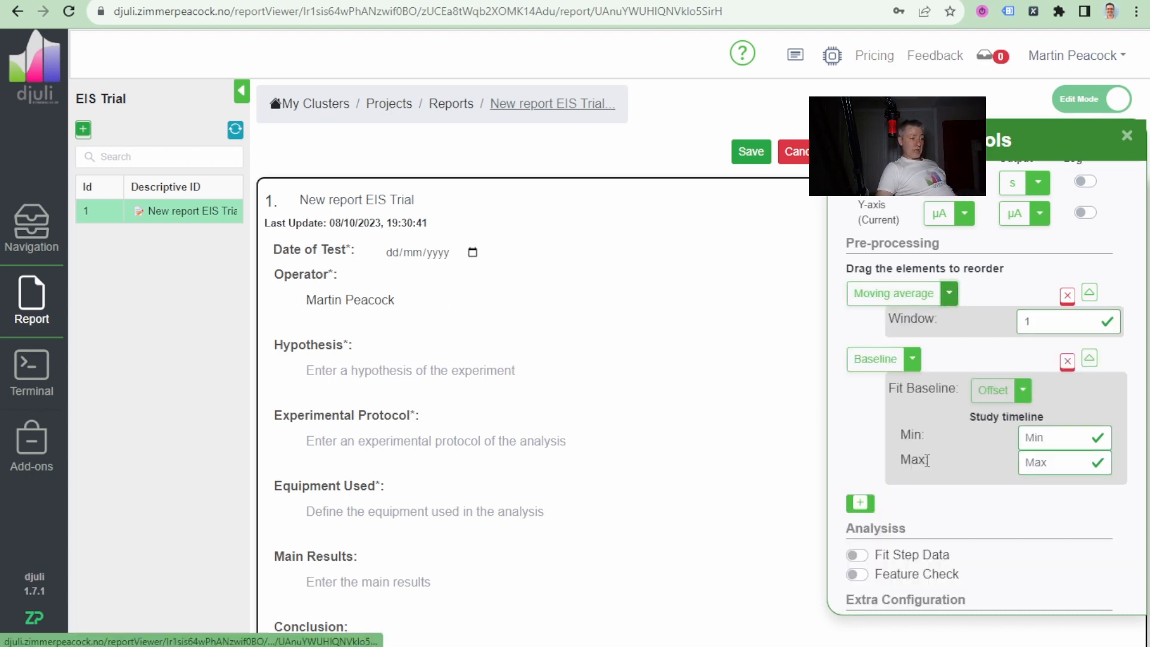
click(1067, 362)
Set the Moving average window to 25 and close the tools to reprocess the amperometry study.
click(1059, 419)
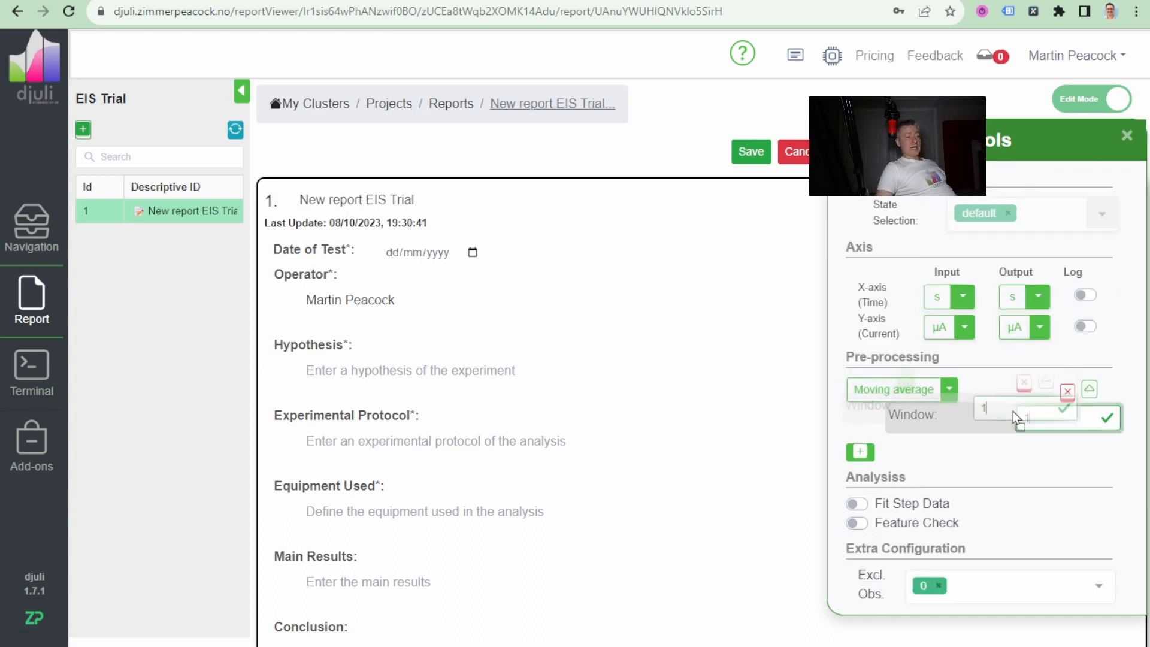
key(BackSpace)
text(25)
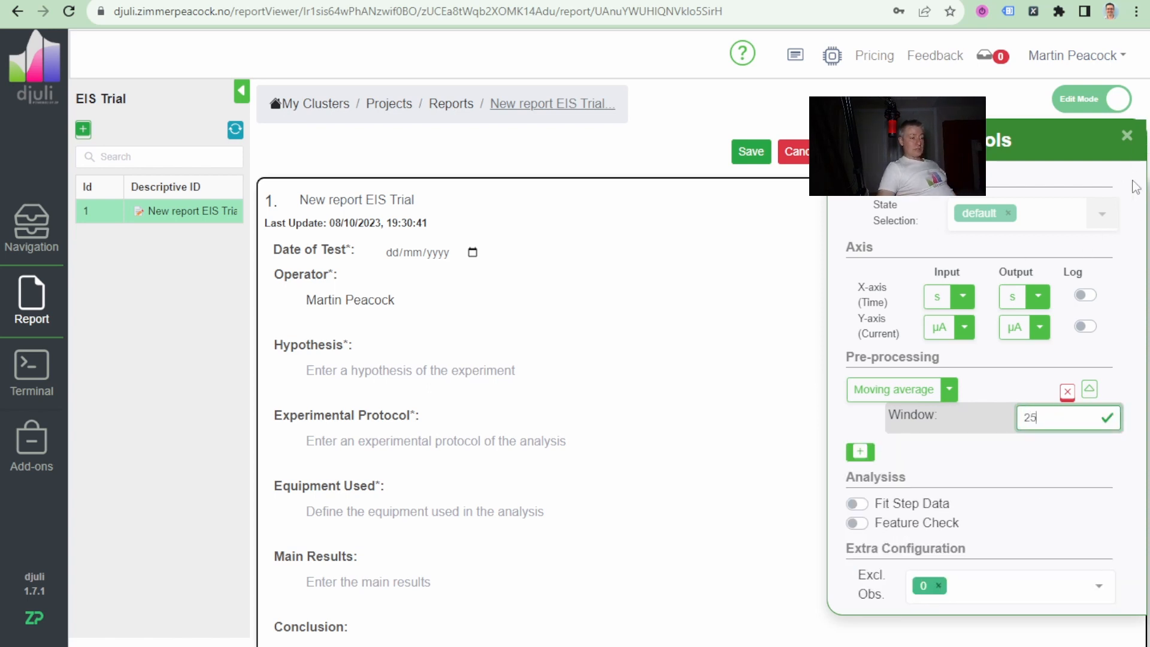
click(1126, 137)
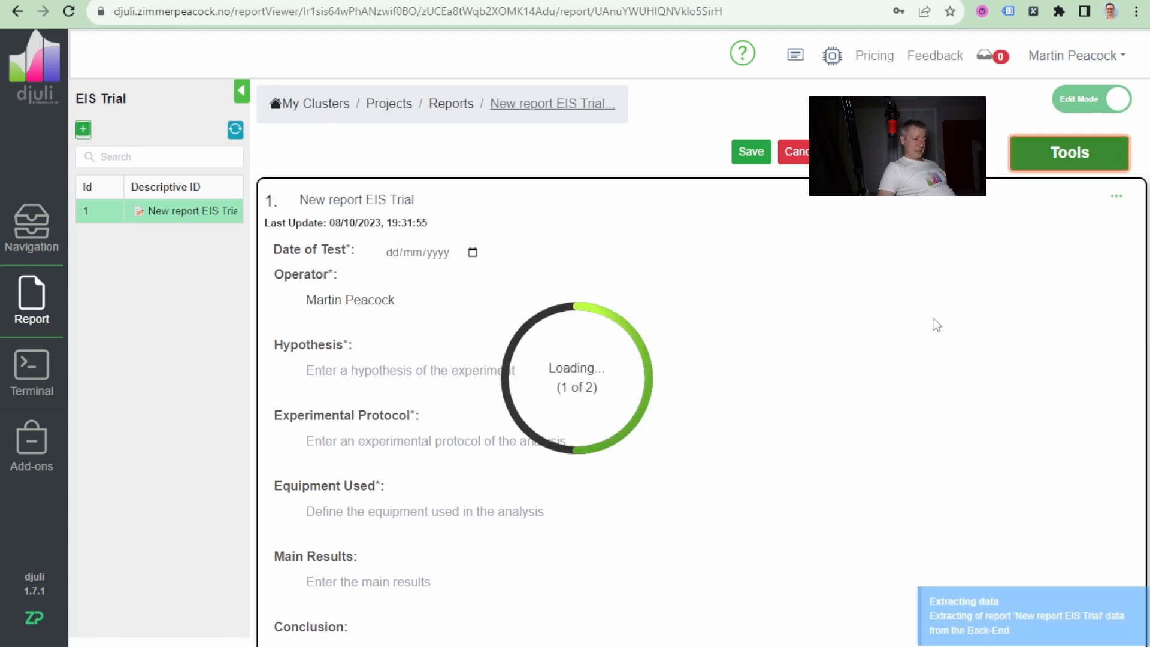
Compare the smoothed Preprocessed Data plot with the Raw Data plot in the Amperometry Continuous (AC) section.
scroll(888, 330, down, 15)
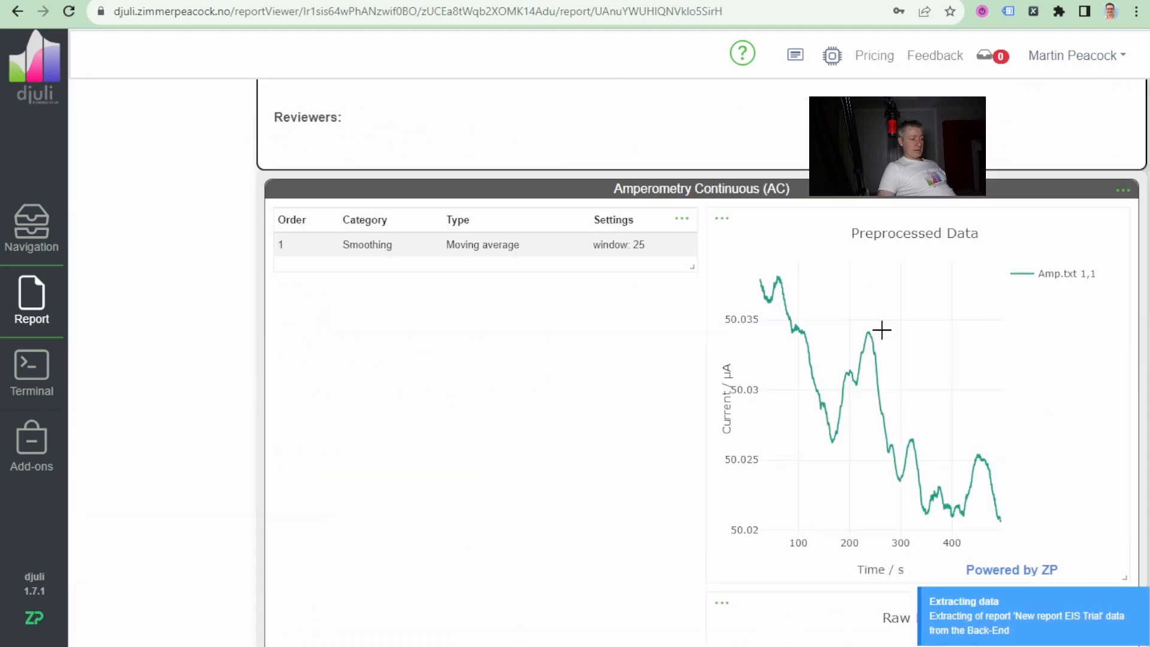
scroll(882, 328, up, 1)
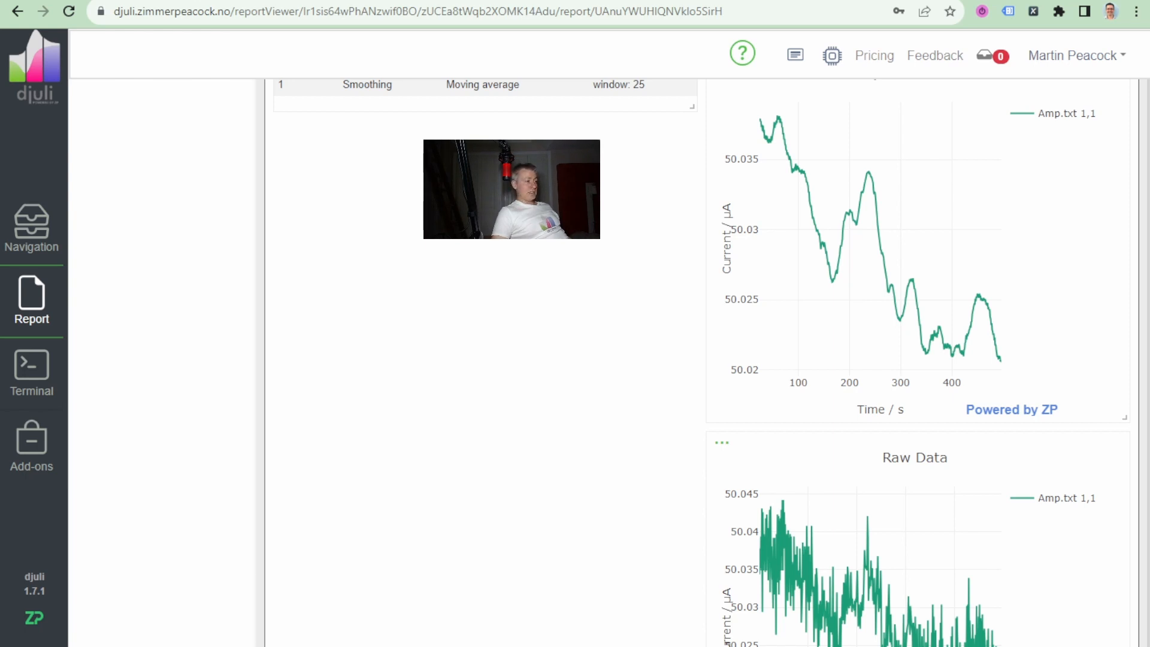
drag(761, 0, 806, 1)
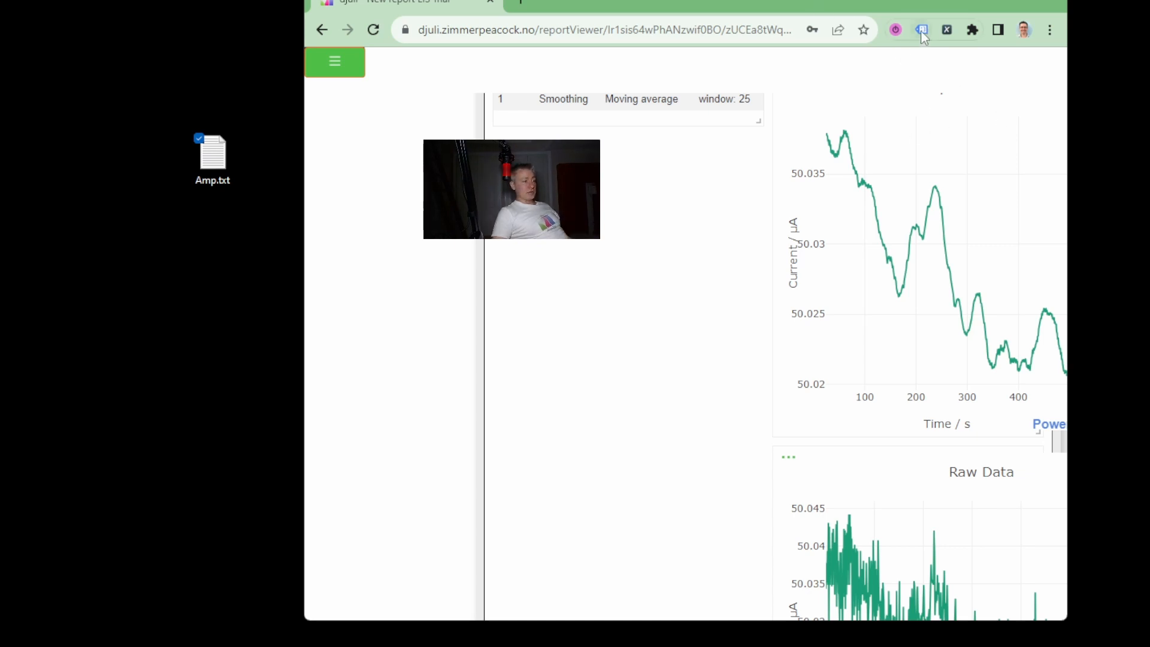
click(1012, 0)
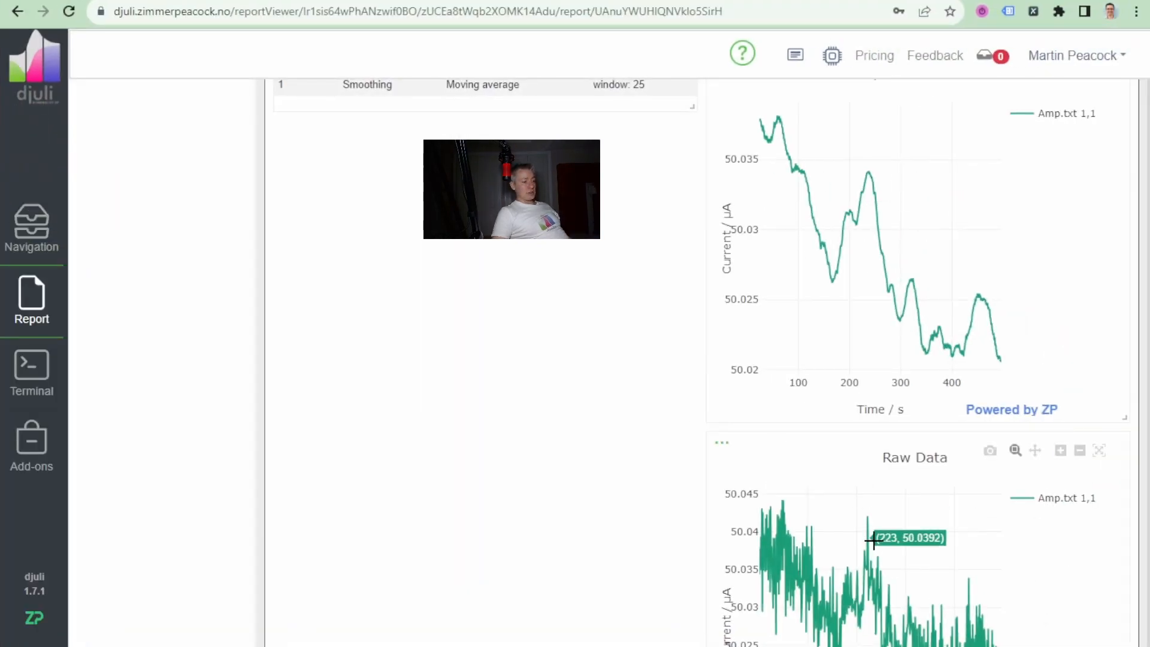
scroll(831, 526, down, 1)
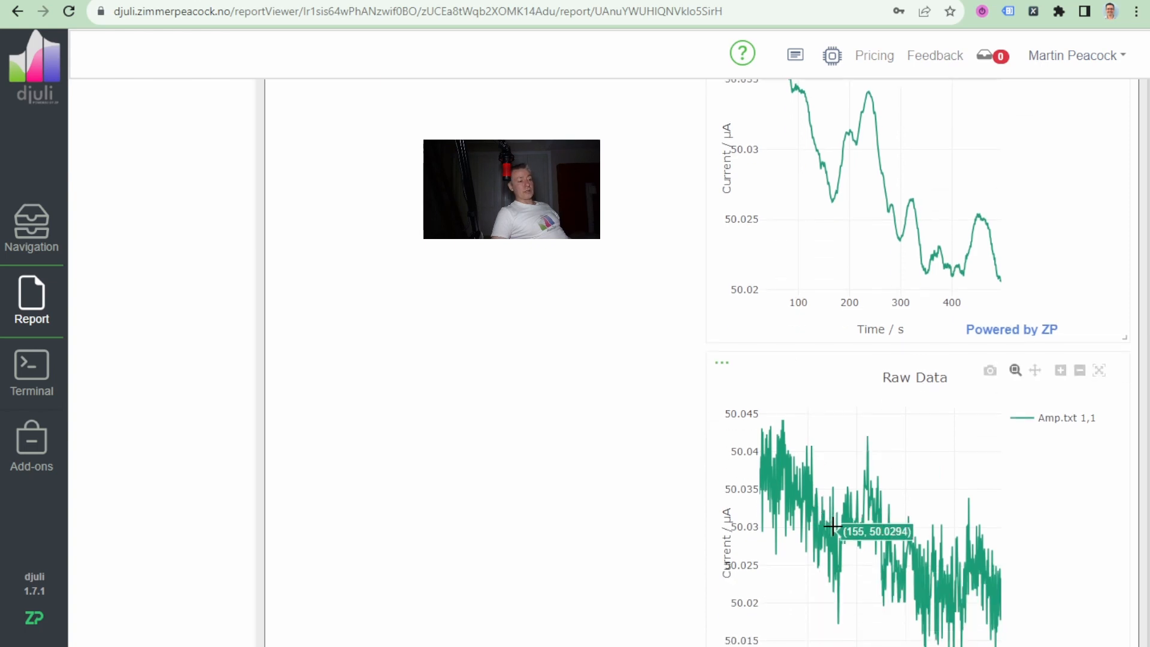